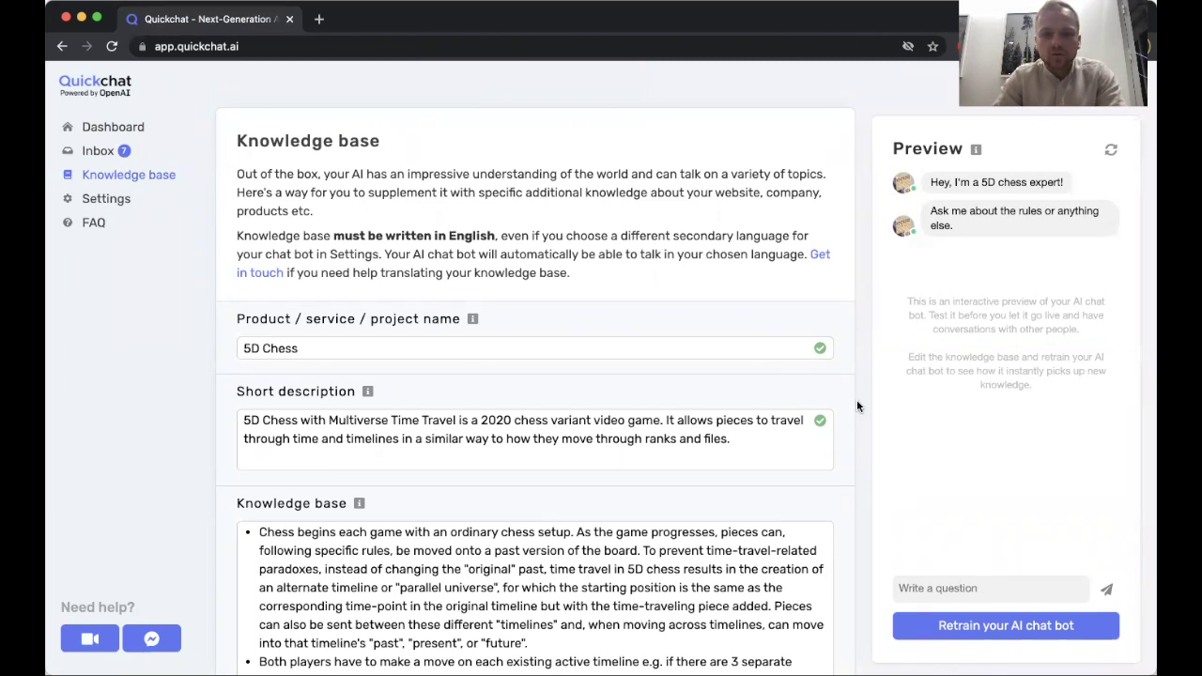
Step: Review the 5D Chess project name, short description and knowledge base entries on the Knowledge base page
triple_click(293, 346)
click(405, 369)
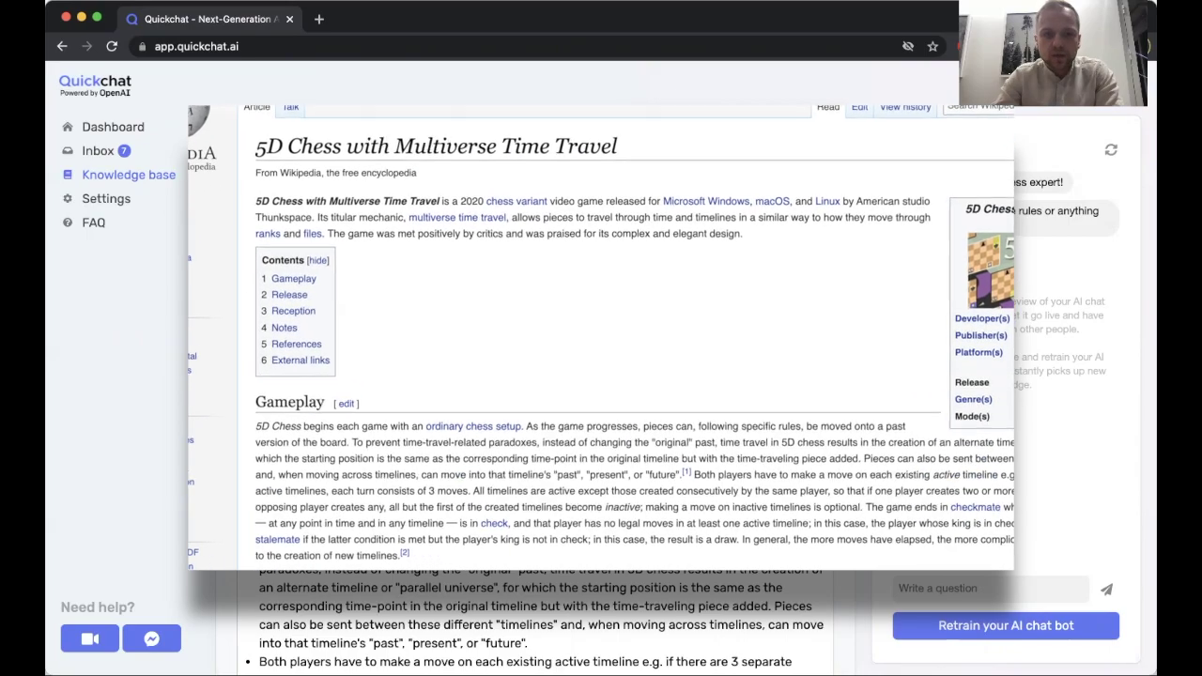
scroll(526, 620, down, 5)
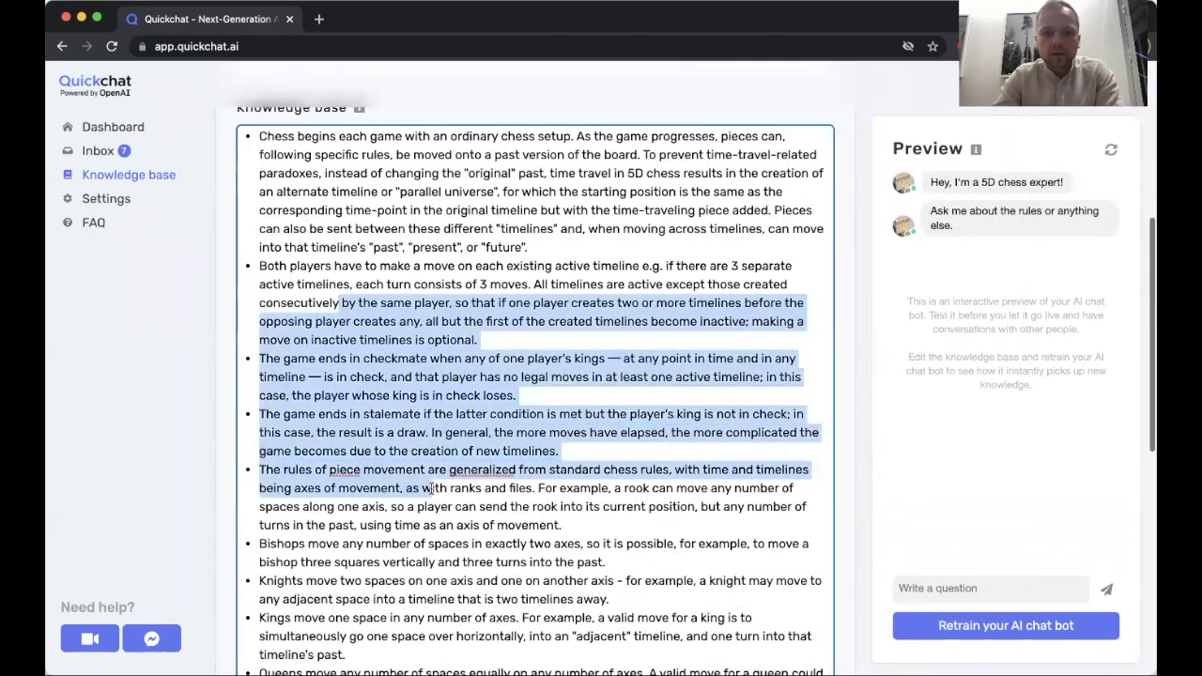
scroll(433, 484, down, 5)
drag(434, 484, 399, 253)
scroll(399, 282, up, 10)
click(340, 464)
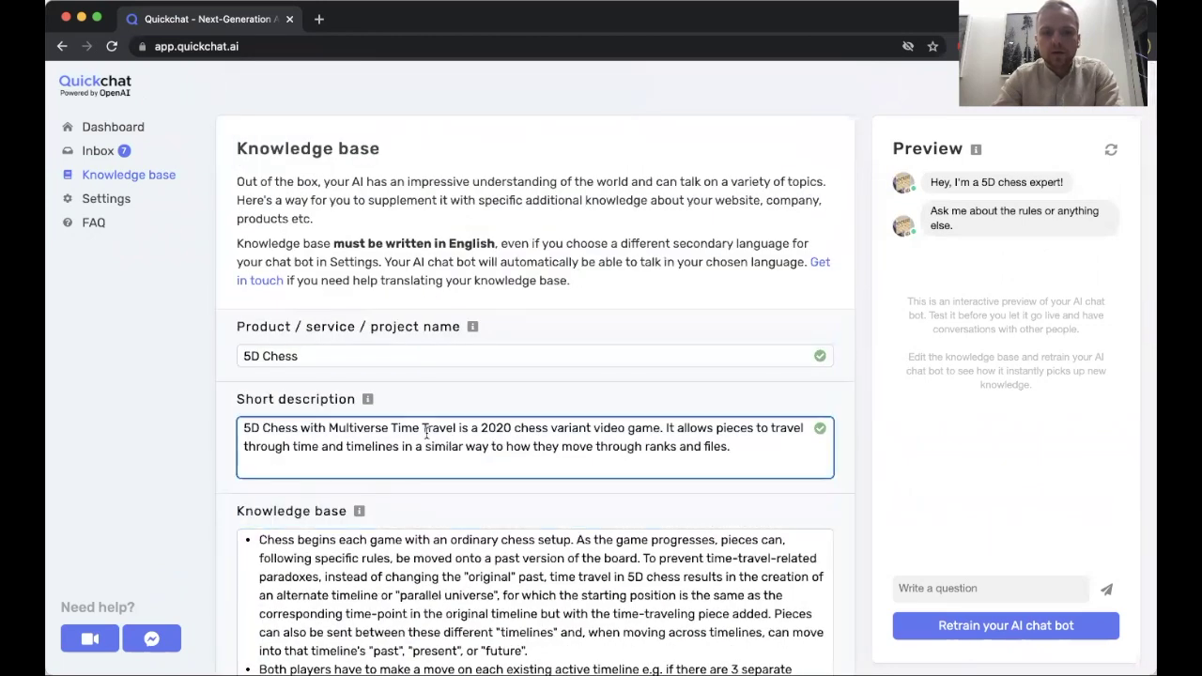
click(922, 625)
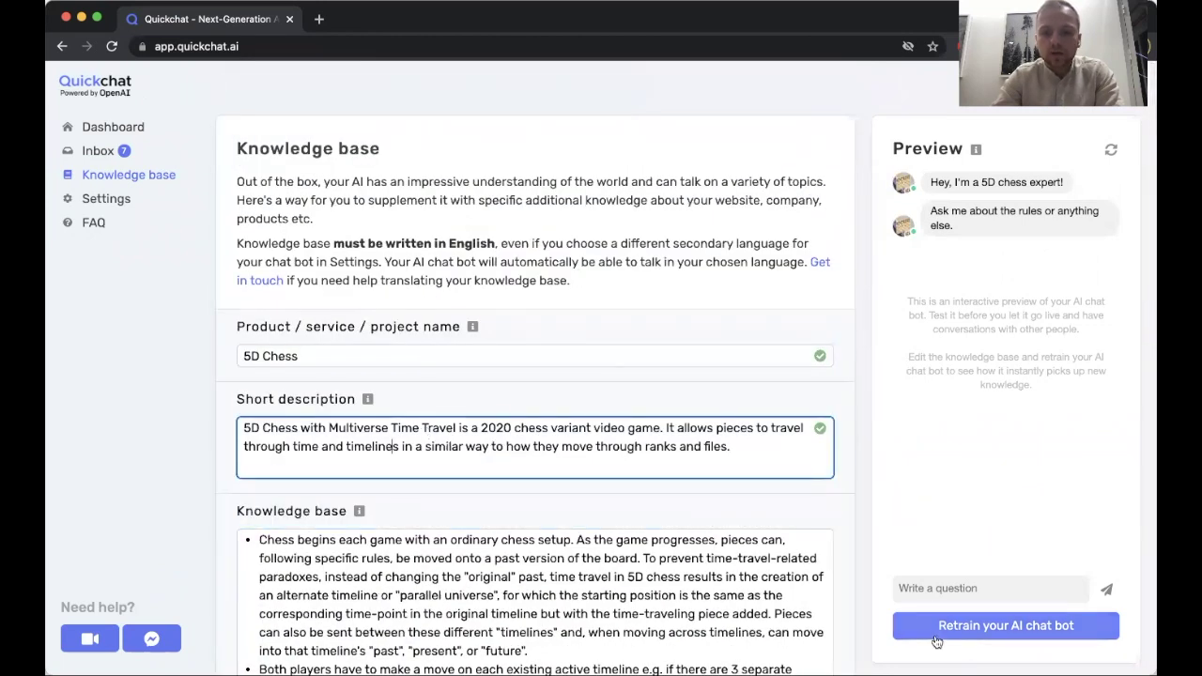
click(858, 461)
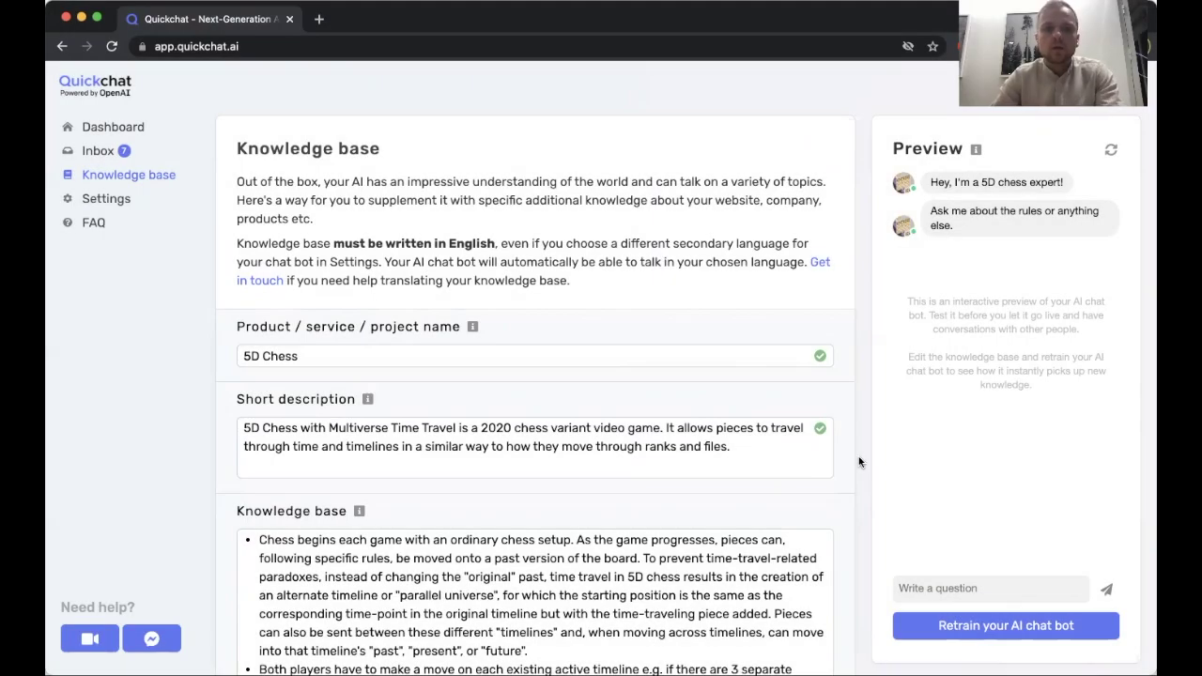
Step: Set the chat bot language to German in the settings
click(128, 200)
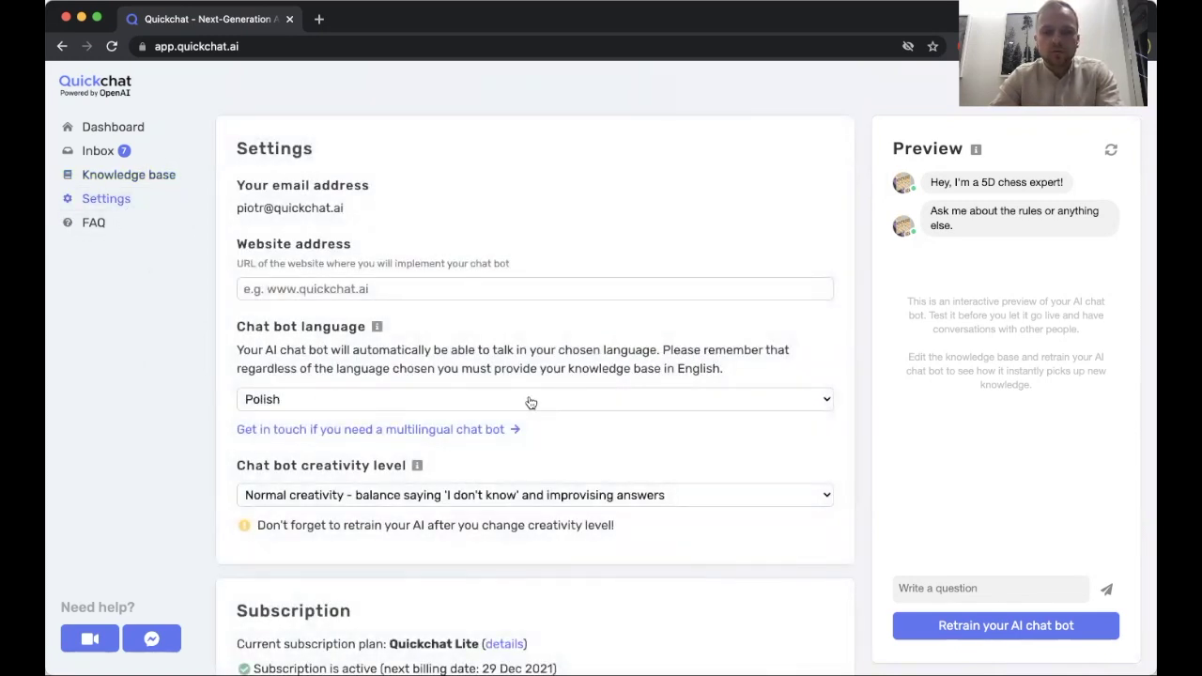
click(298, 400)
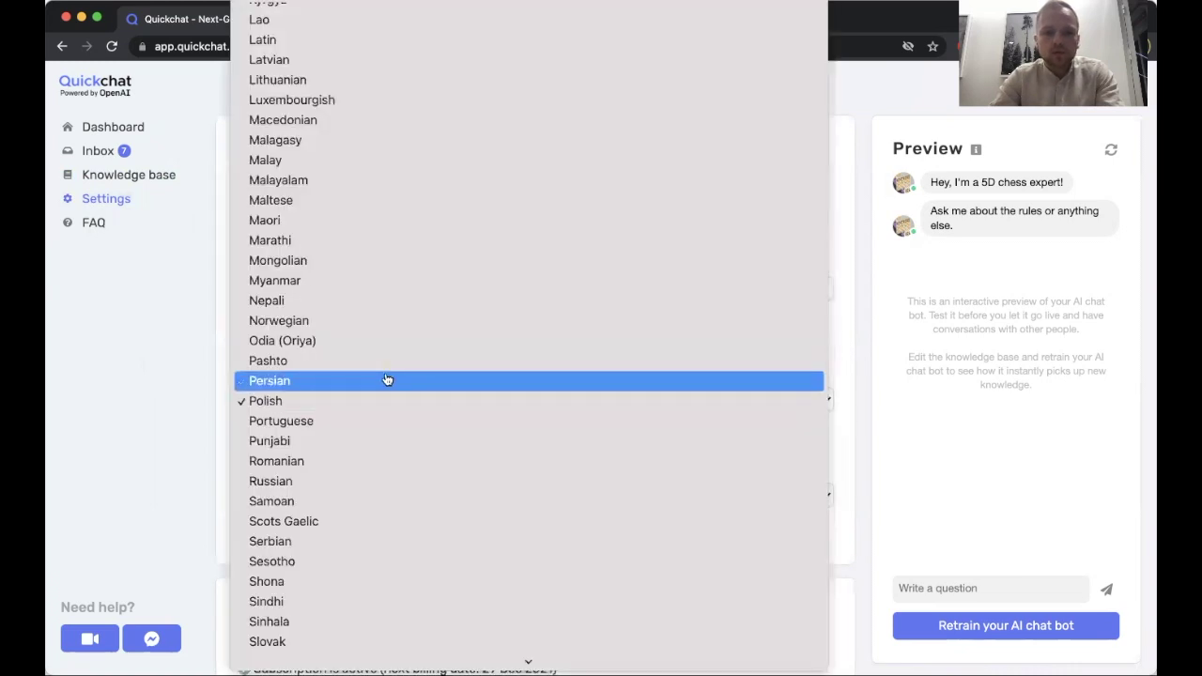
scroll(387, 379, up, 10)
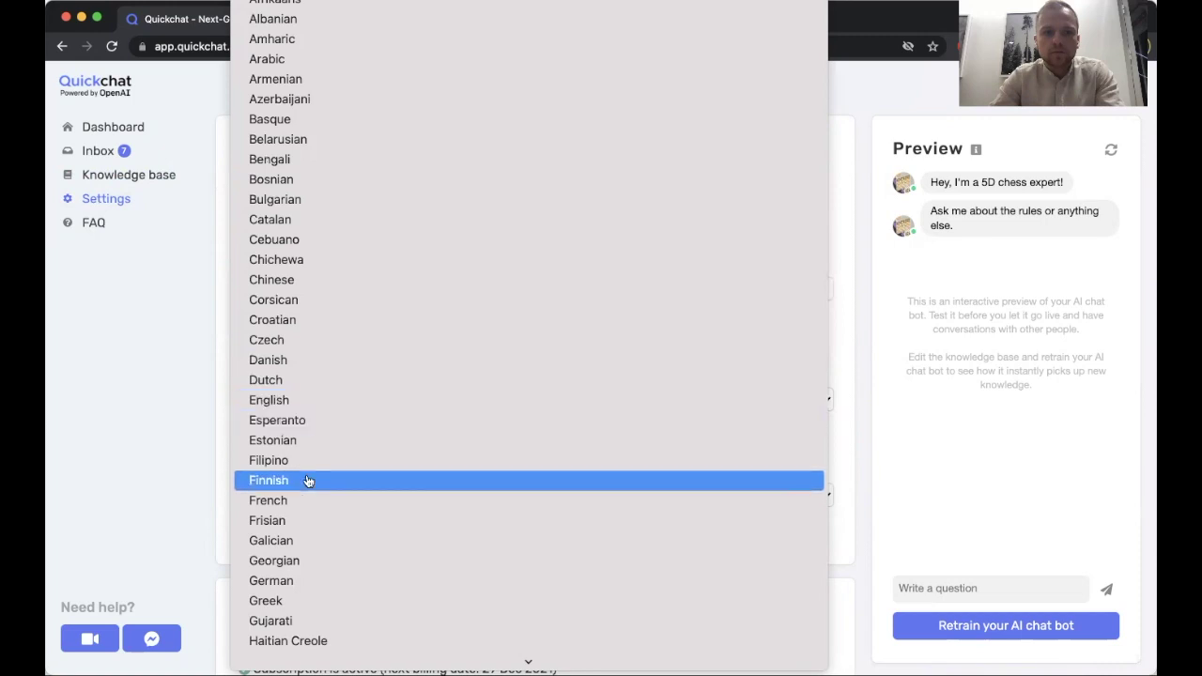
scroll(309, 480, down, 5)
click(291, 377)
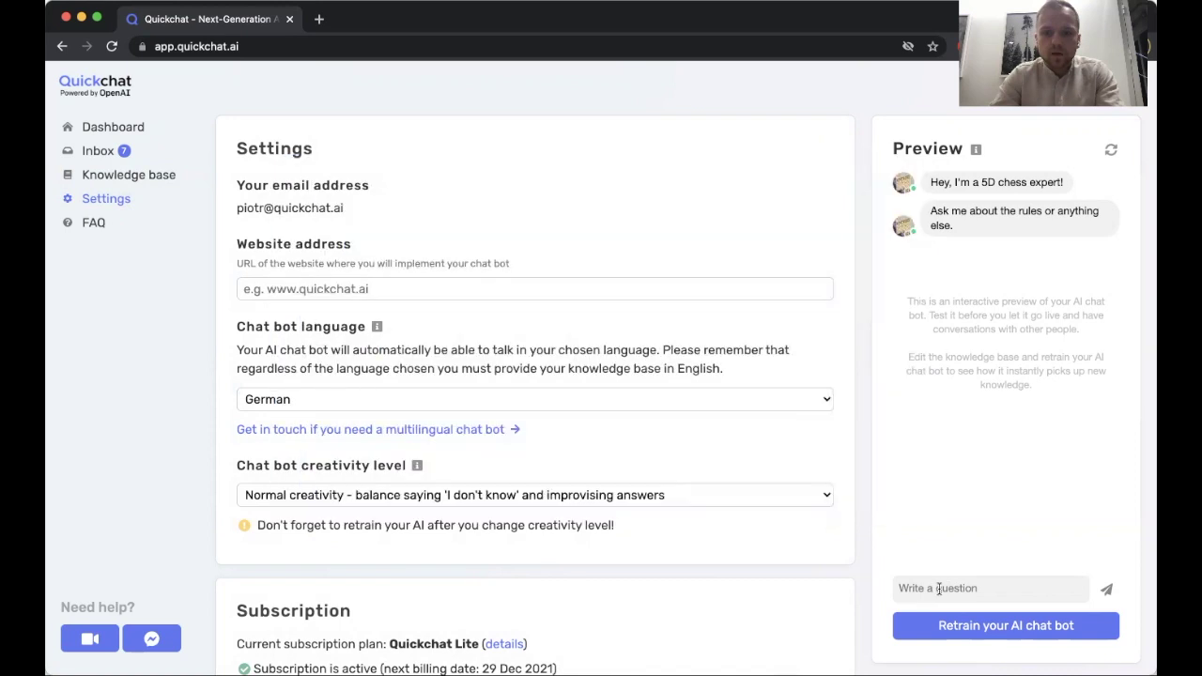
Step: Ask the preview chat bot the German question "Wie bewegen sich die Läufer?"
click(938, 589)
text(Wie bewegen sich die Läufer?)
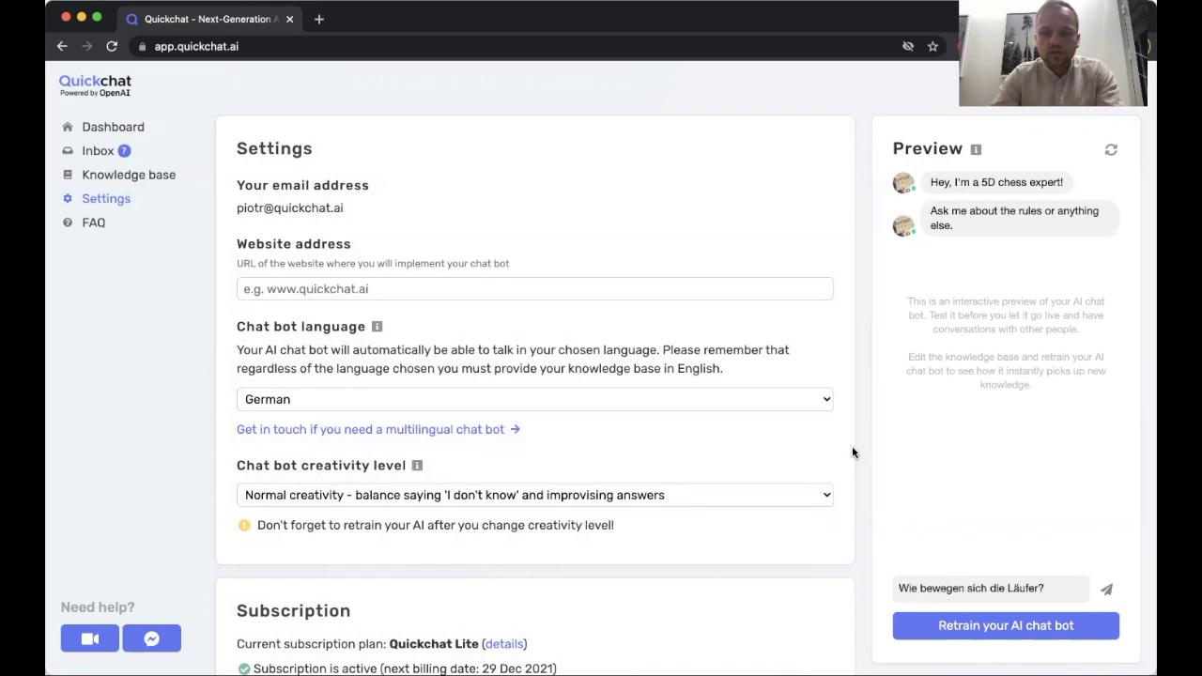
key(Return)
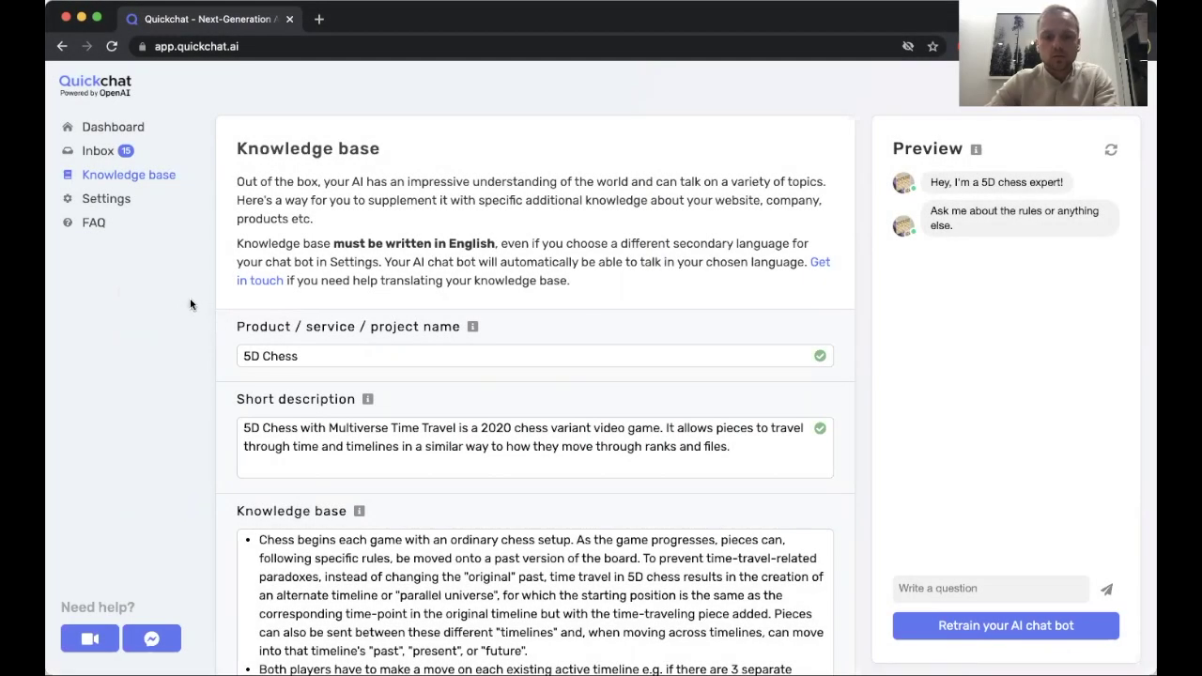
Step: Check the chat bot language setting and ask the preview bot in French "Quand le jeu se termine-t-il ?"
click(106, 197)
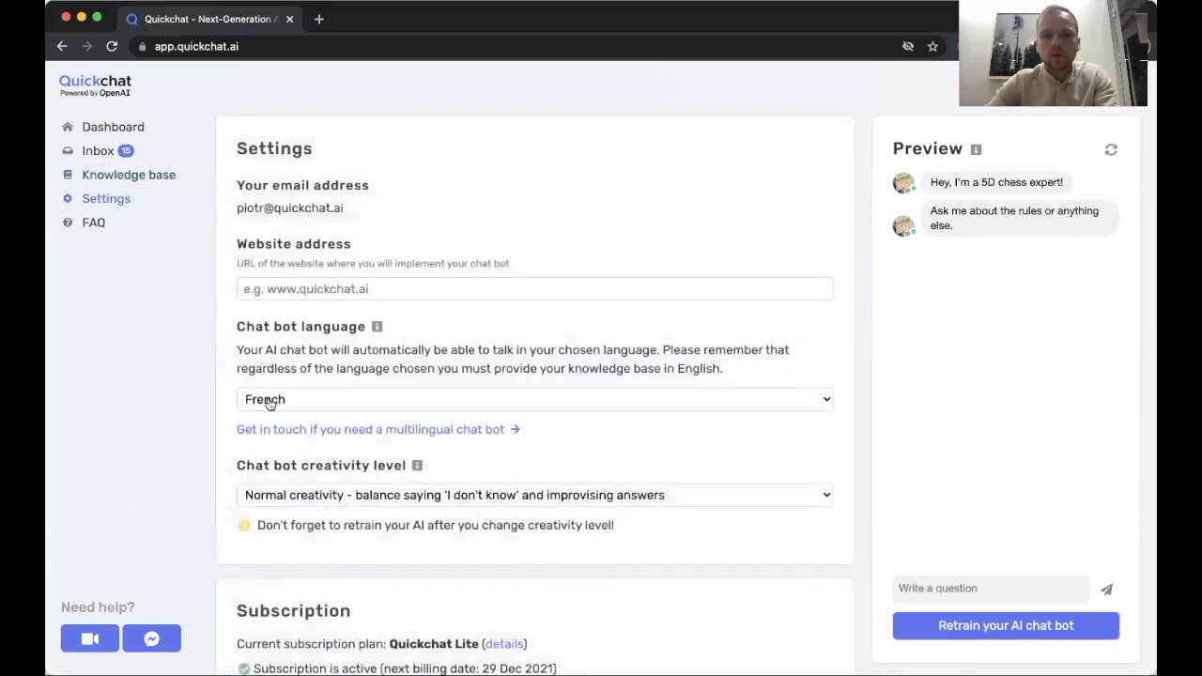
click(128, 176)
click(937, 587)
text(Quand le jeu se termine-t-il ?)
key(Return)
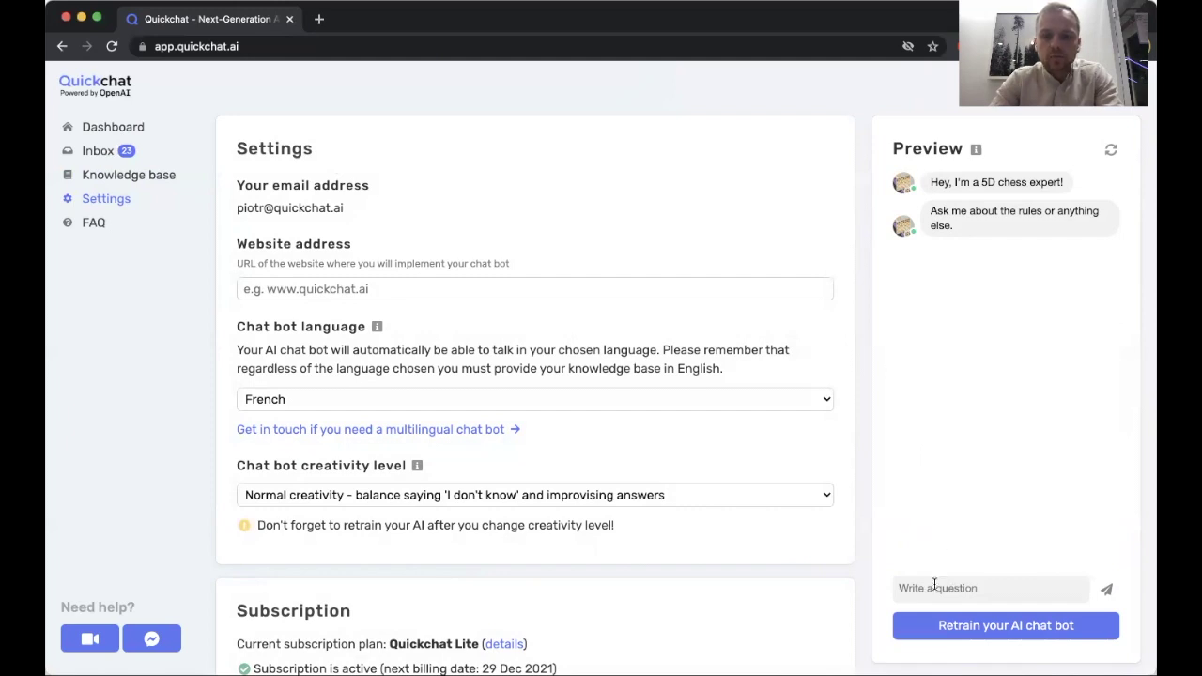
Step: Ask the preview bot "¿Qué piezas de ajedrez se han introducido de nuevo en este juego en comparación con el ajedrez tradicional?" and inspect its reply
text(¿Qué piezas de ajedrez se han introducido de nuevo en este juego en comparación con el ajedrez tradicional?)
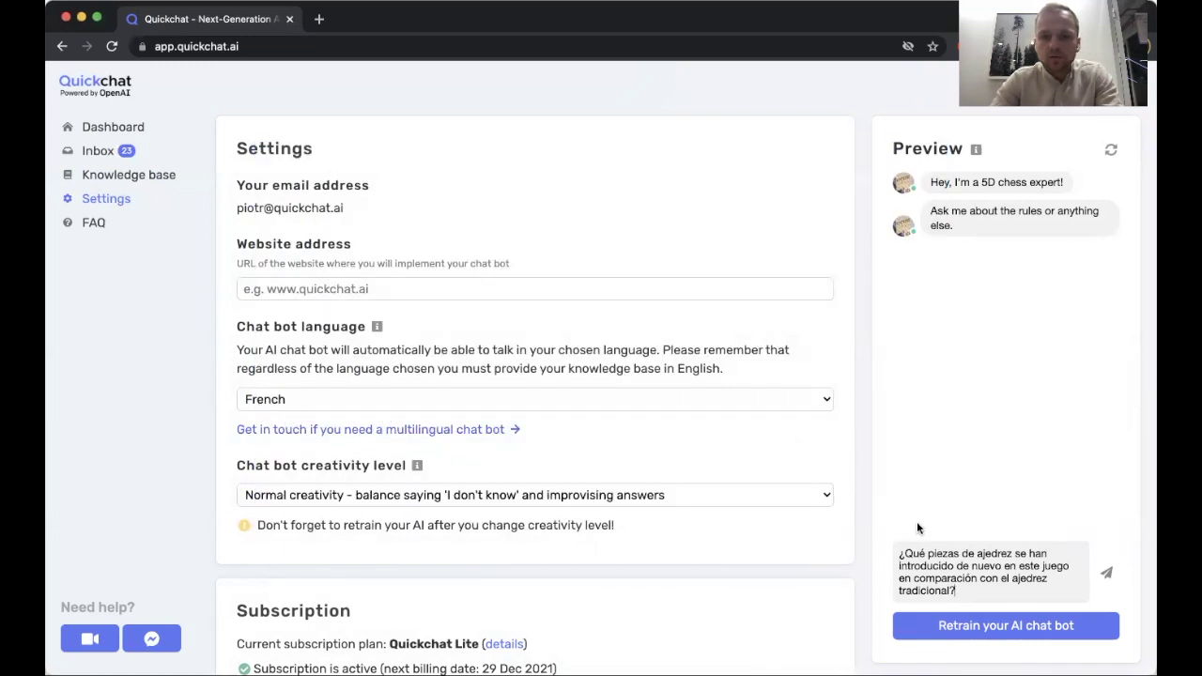
key(Return)
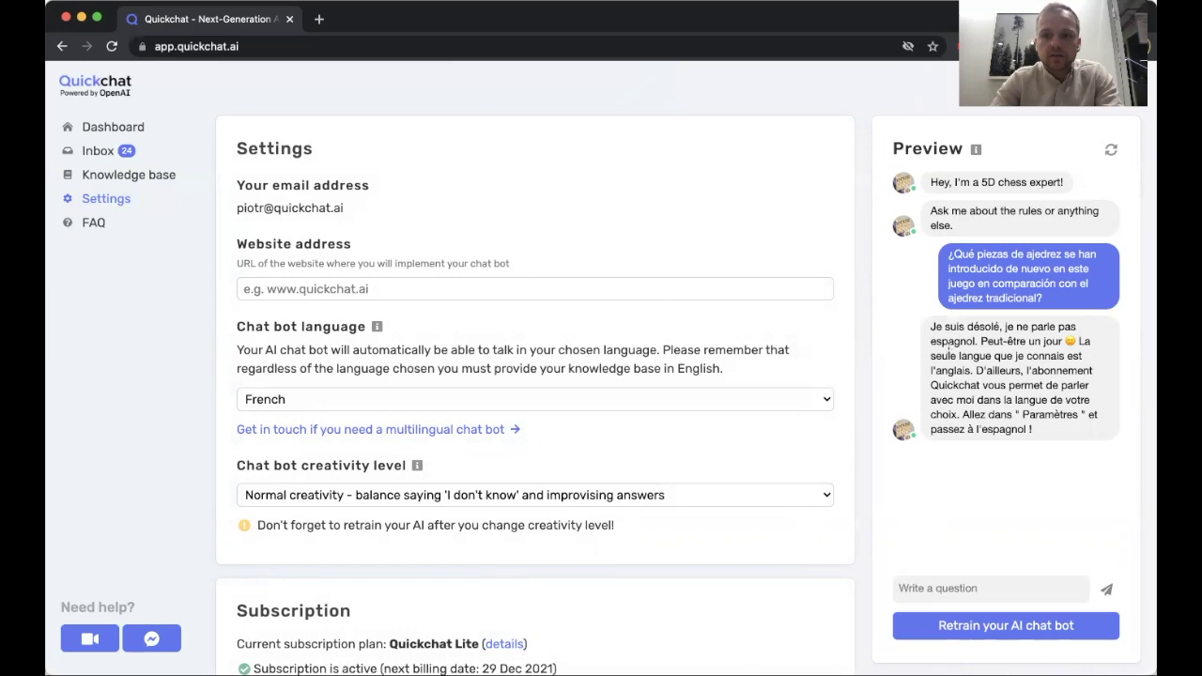
double_click(949, 342)
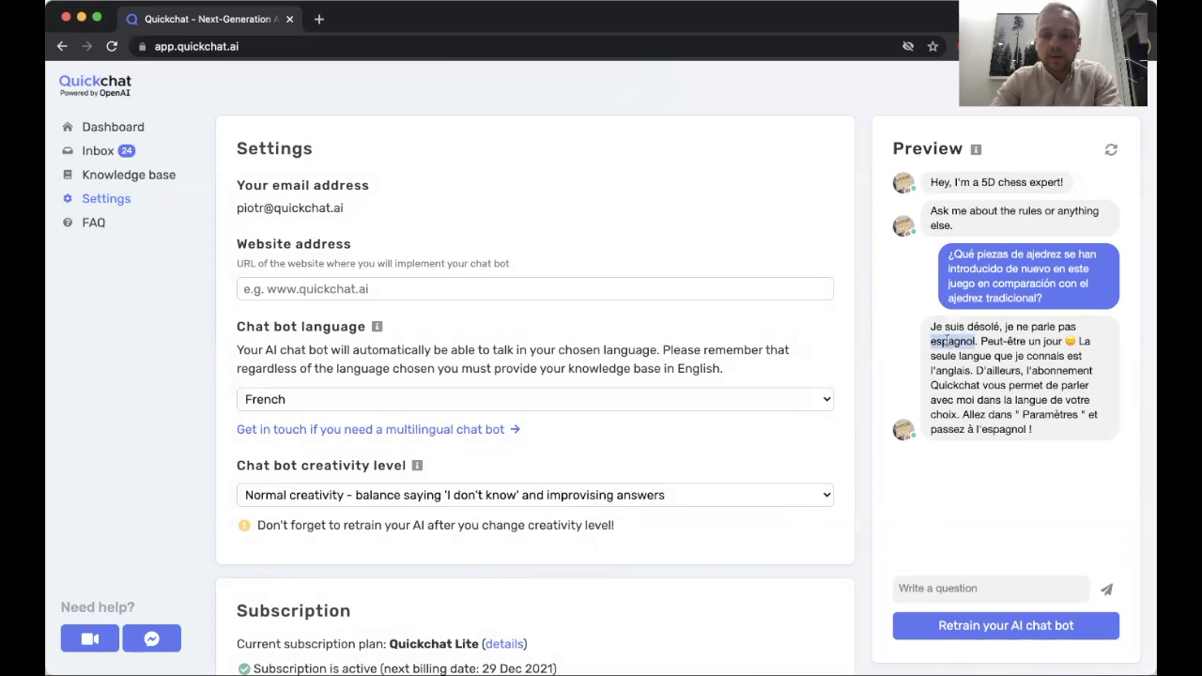
click(955, 340)
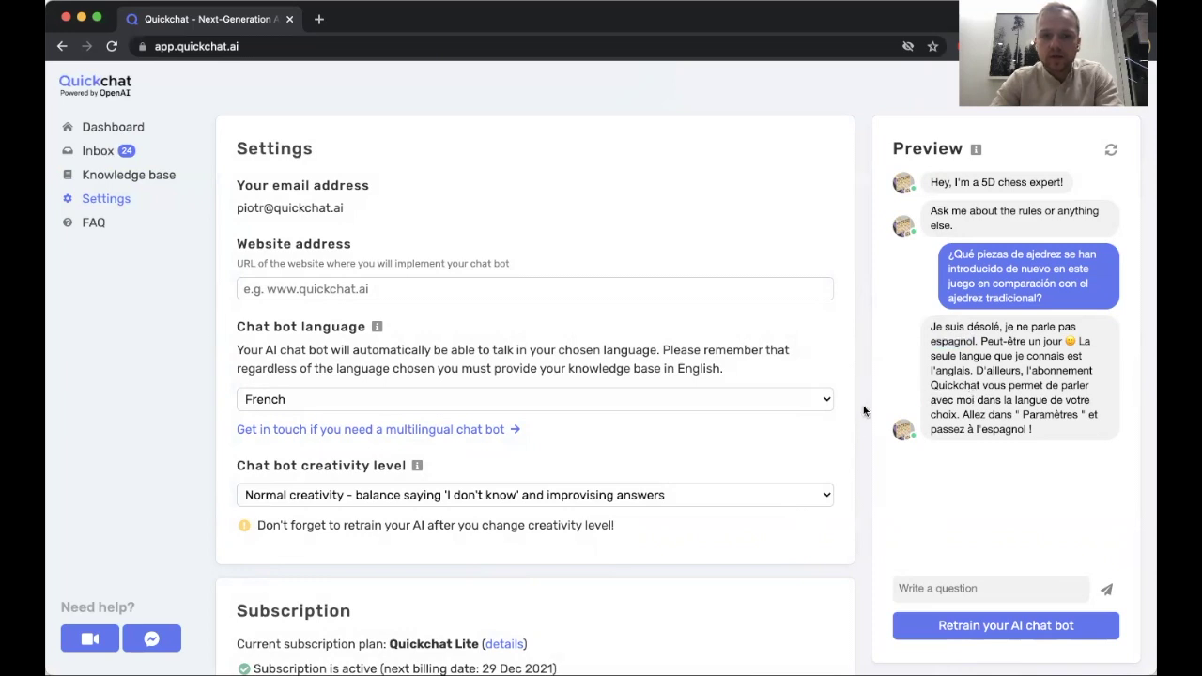
Step: Set the chat bot language to Spanish
click(762, 407)
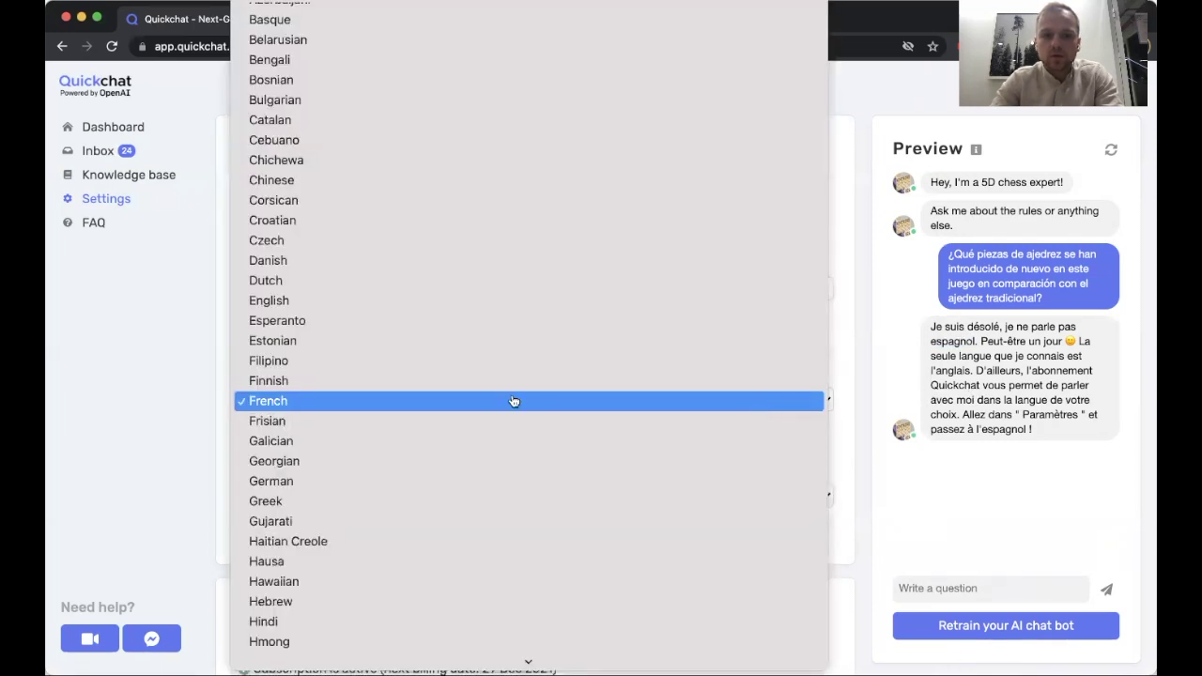
scroll(395, 399, down, 15)
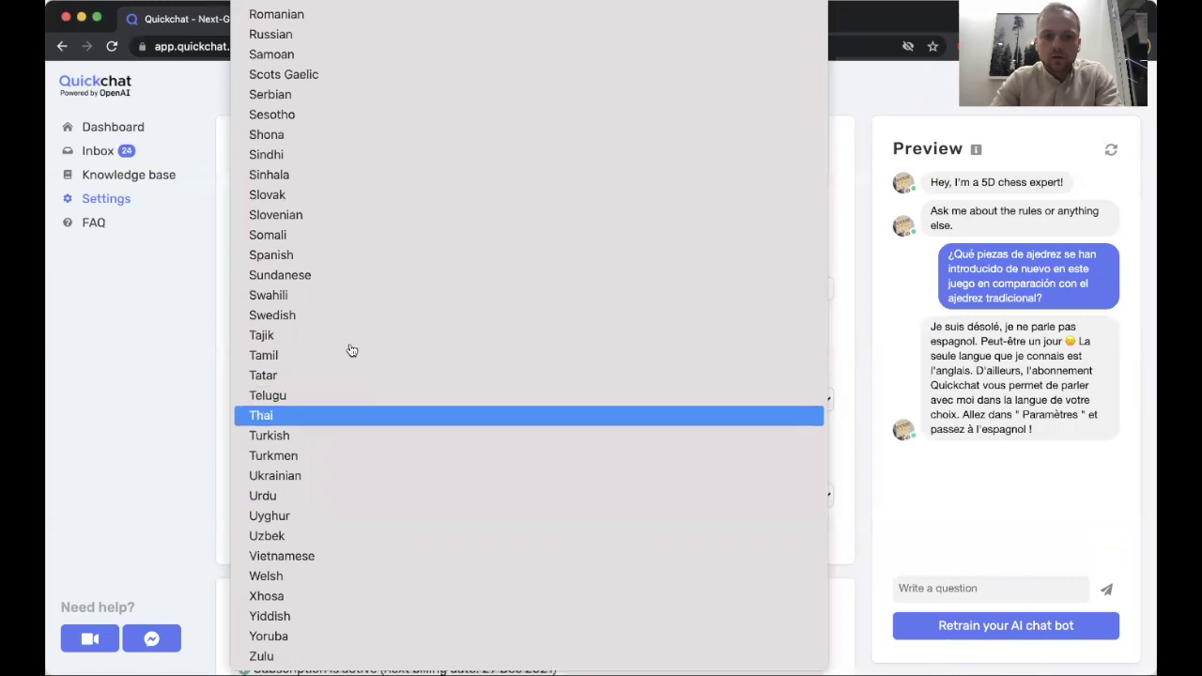
click(349, 255)
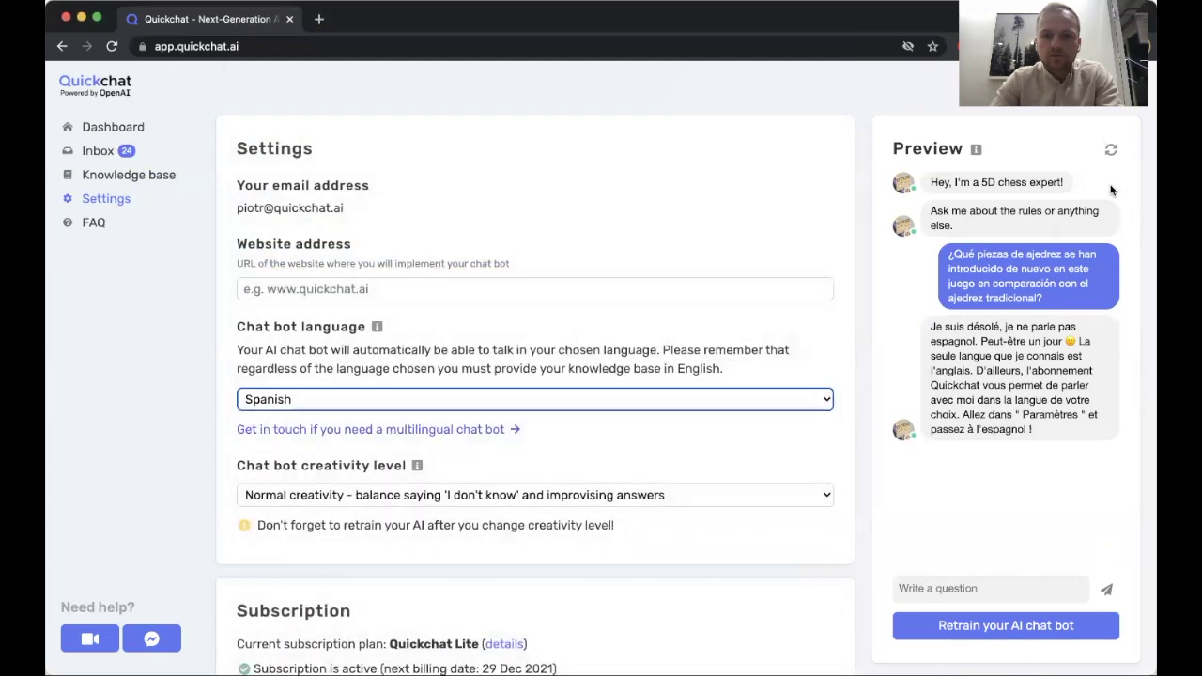
Step: Reset the preview and ask "¿Qué piezas de ajedrez se han introducido de nuevo en este juego en comparación con el ajedrez tradicional?" again
click(1111, 153)
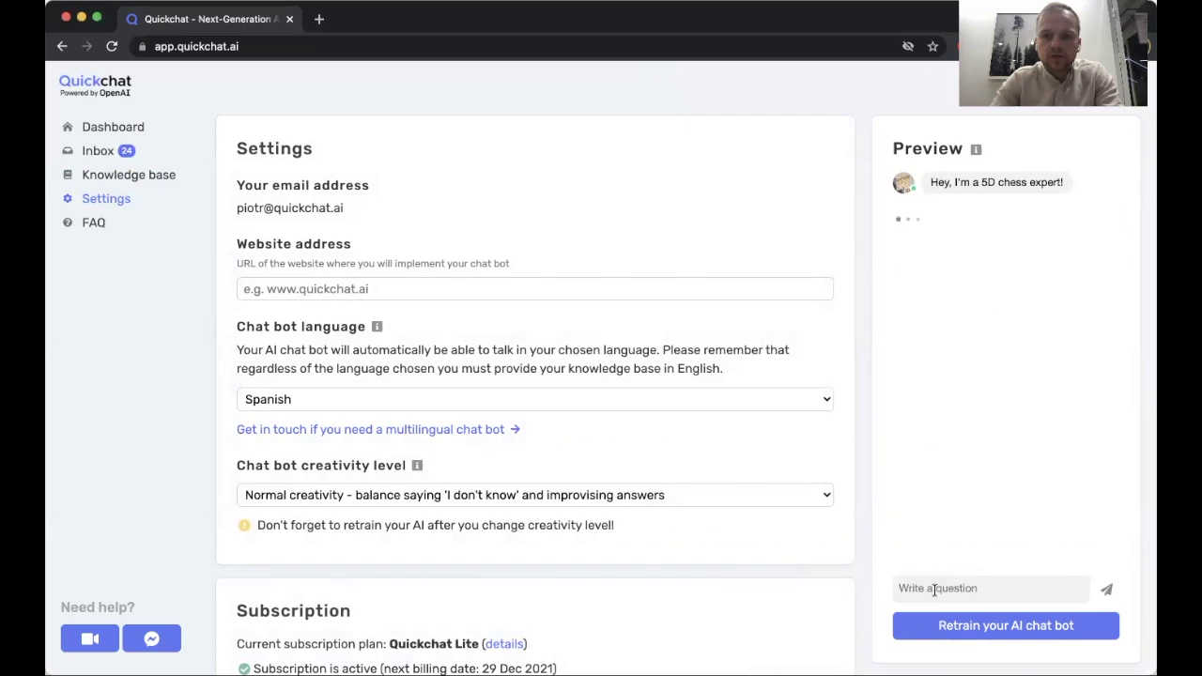
text(¿Qué piezas de ajedrez se han introducido de nuevo en este juego en comparación con el ajedrez tradicional?)
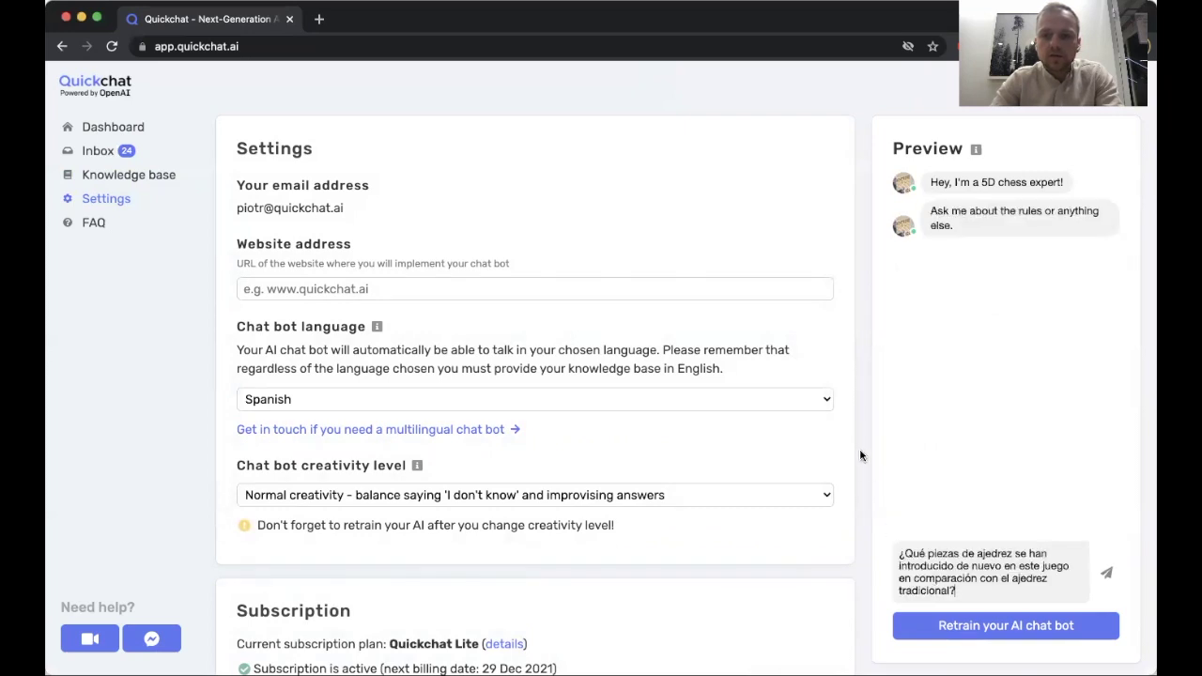
key(Return)
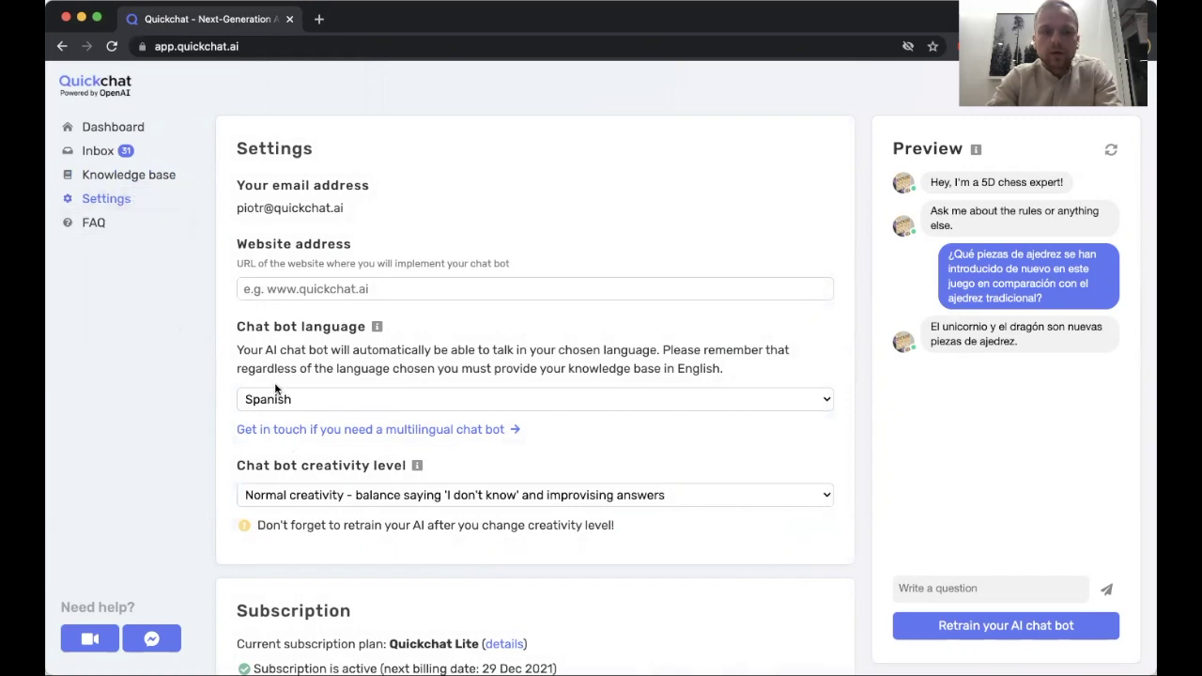
Step: Open the knowledge base and highlight its first entry, describing the ordinary chess setup and time travel
click(155, 176)
scroll(483, 497, down, 3)
triple_click(445, 435)
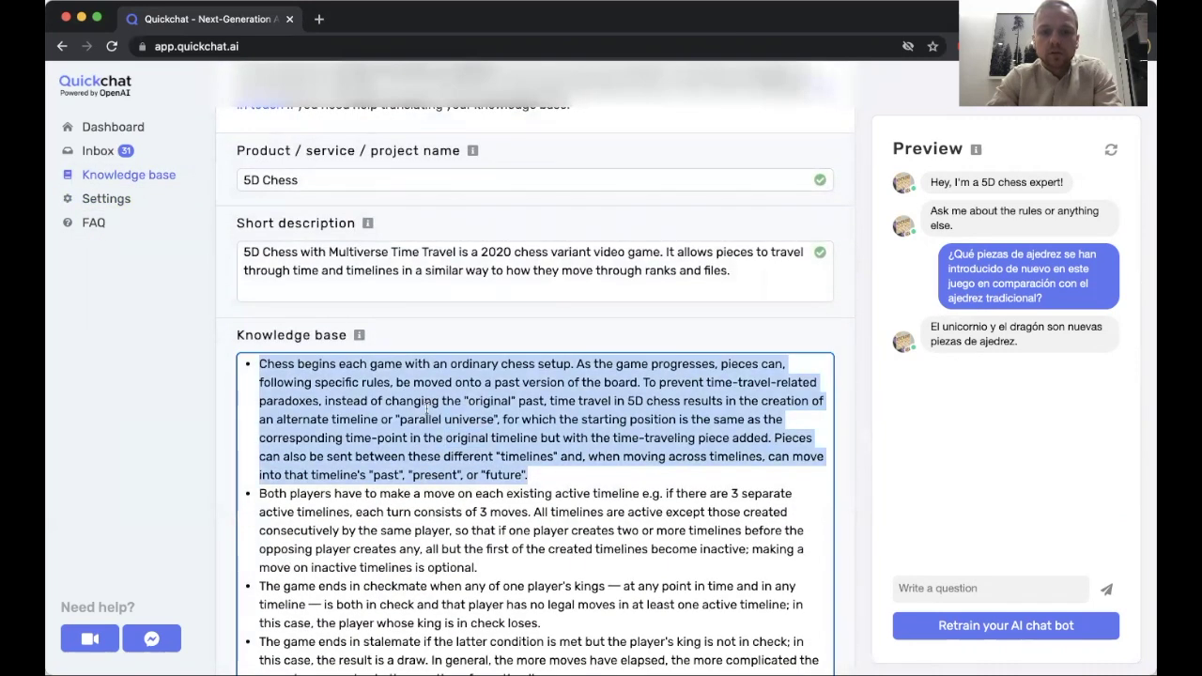